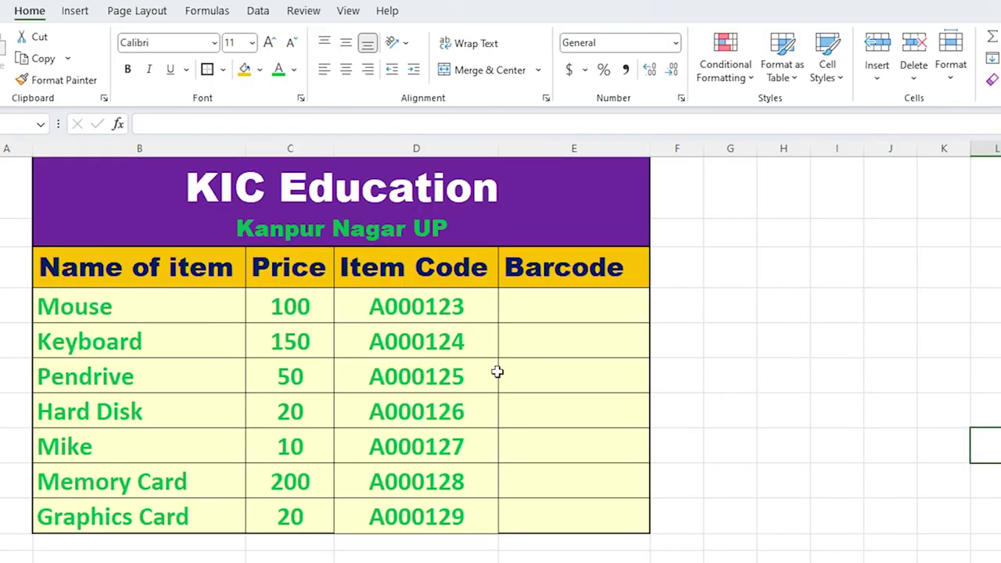
# Step: Select the item codes A000123 through A000129 in the Item Code column
pyautogui.moveTo(184, 318); pyautogui.dragTo(146, 513)
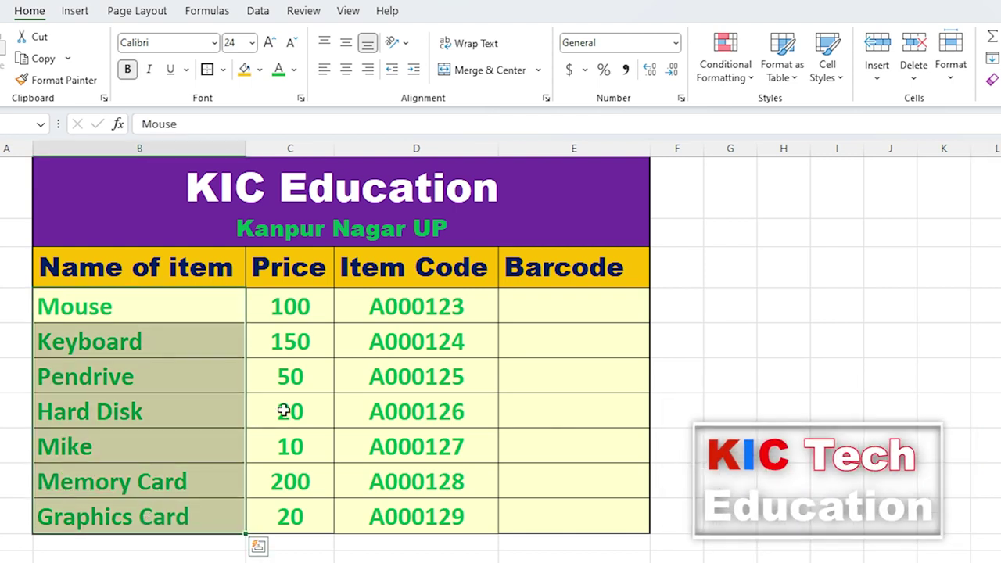
pyautogui.moveTo(391, 305); pyautogui.dragTo(383, 542)
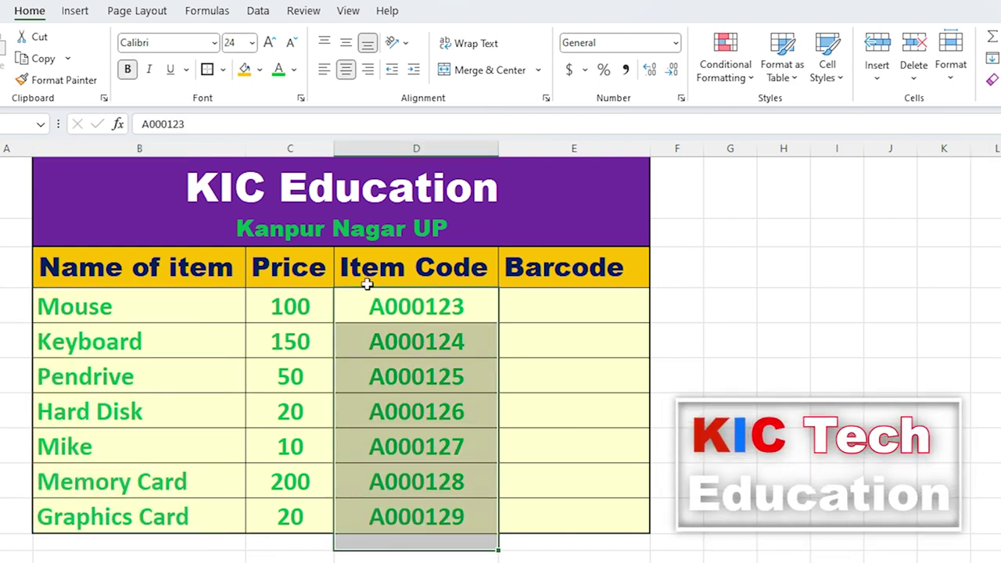
pyautogui.click(455, 306)
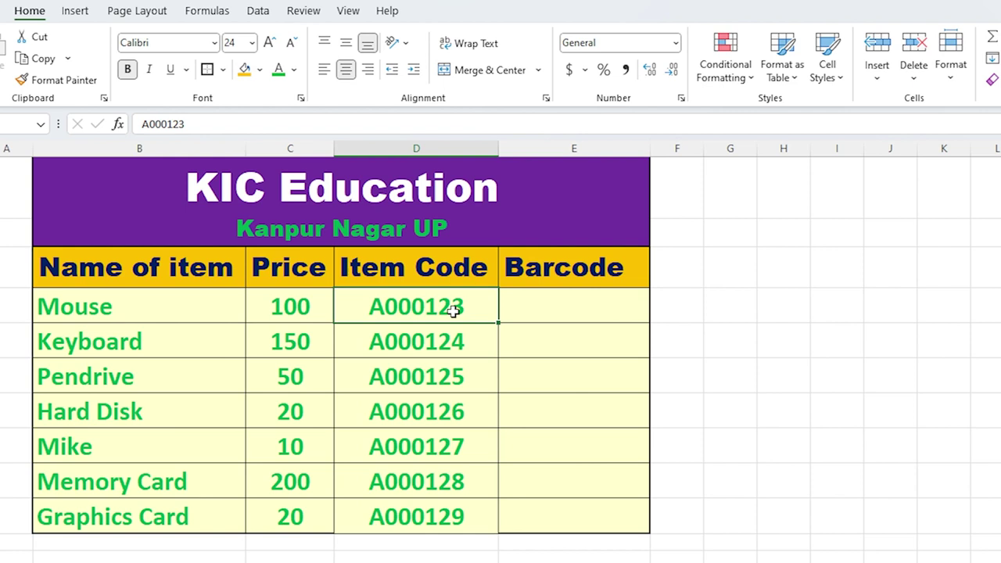
pyautogui.click(542, 309)
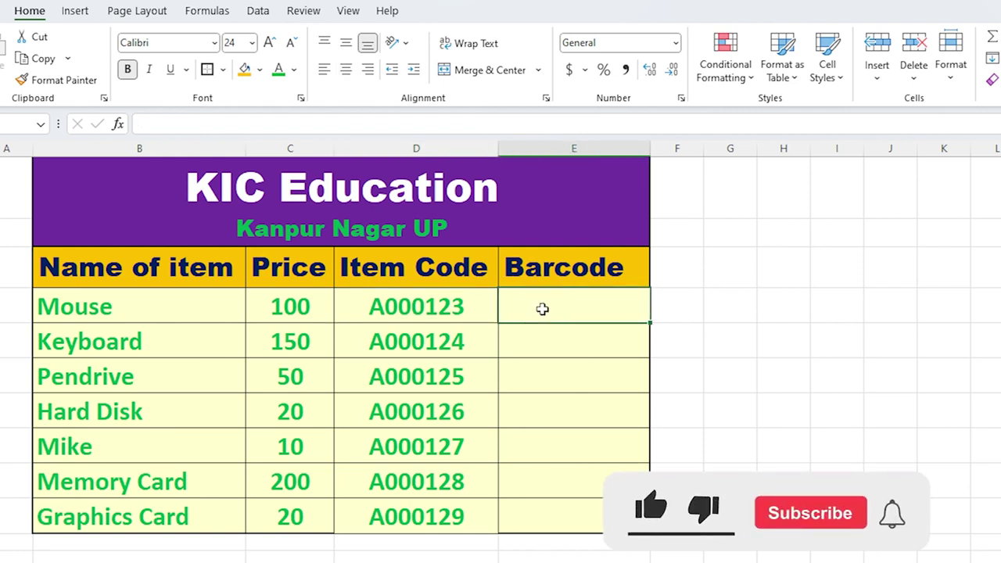
pyautogui.click(422, 311)
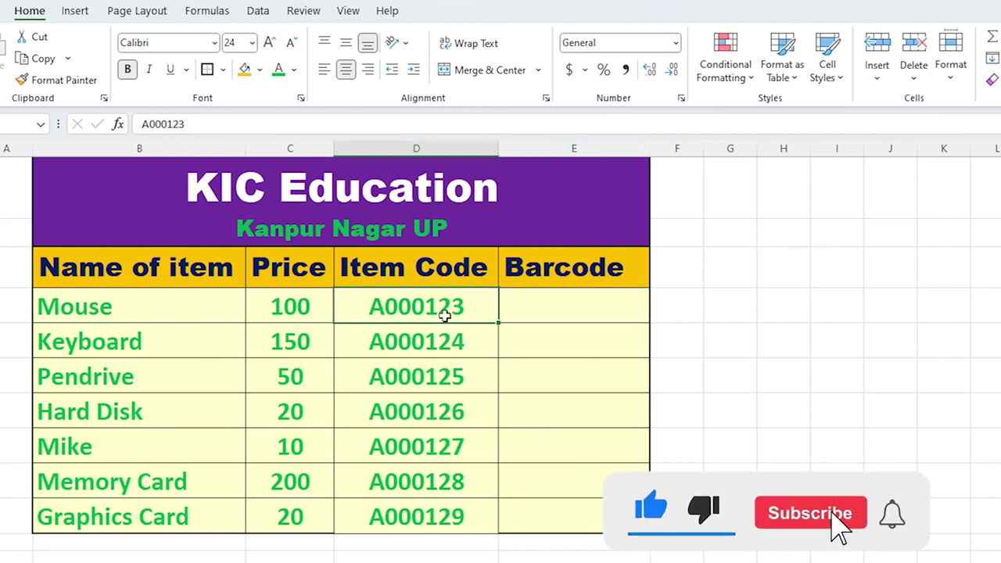
pyautogui.click(550, 308)
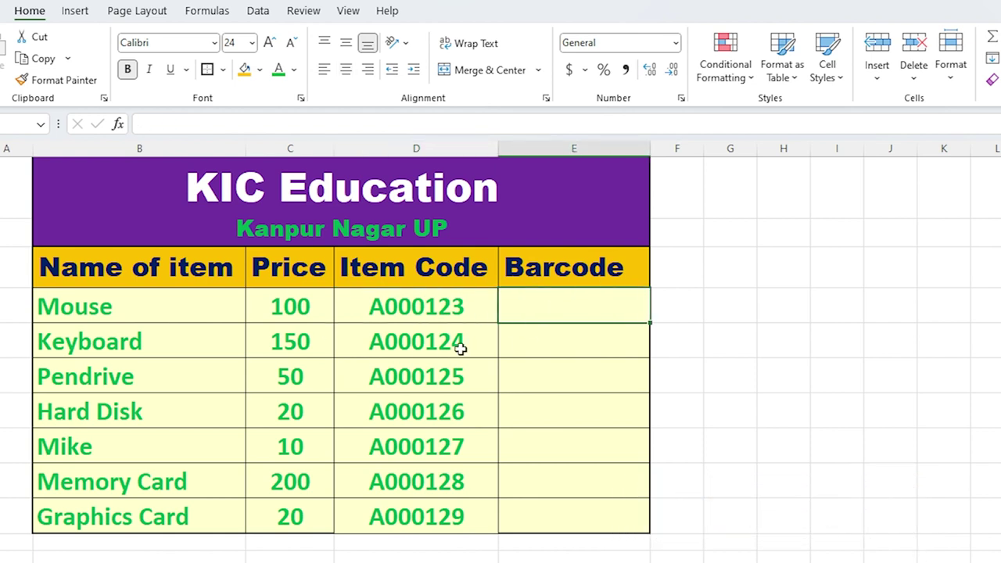
pyautogui.click(404, 307)
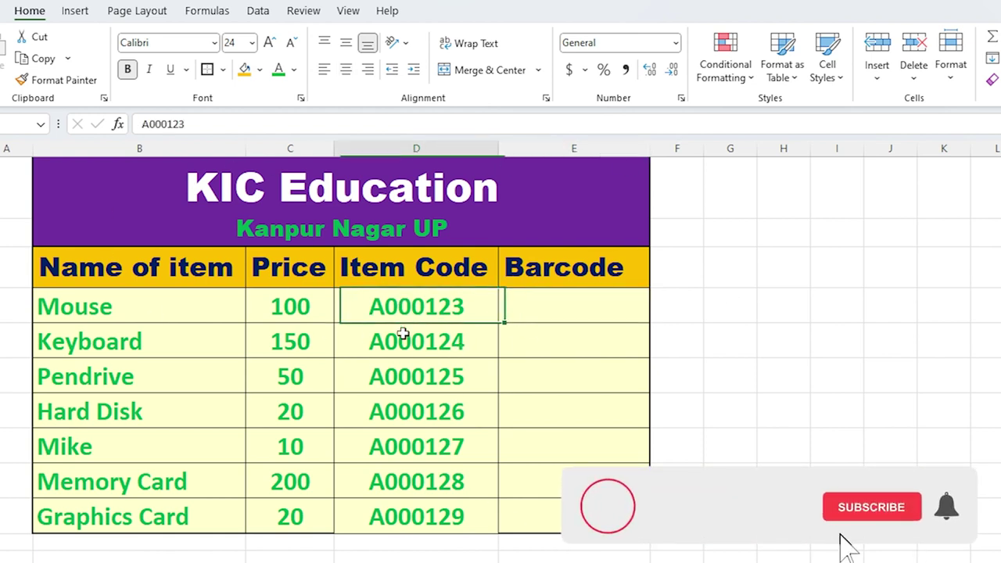
pyautogui.moveTo(402, 333); pyautogui.dragTo(402, 513)
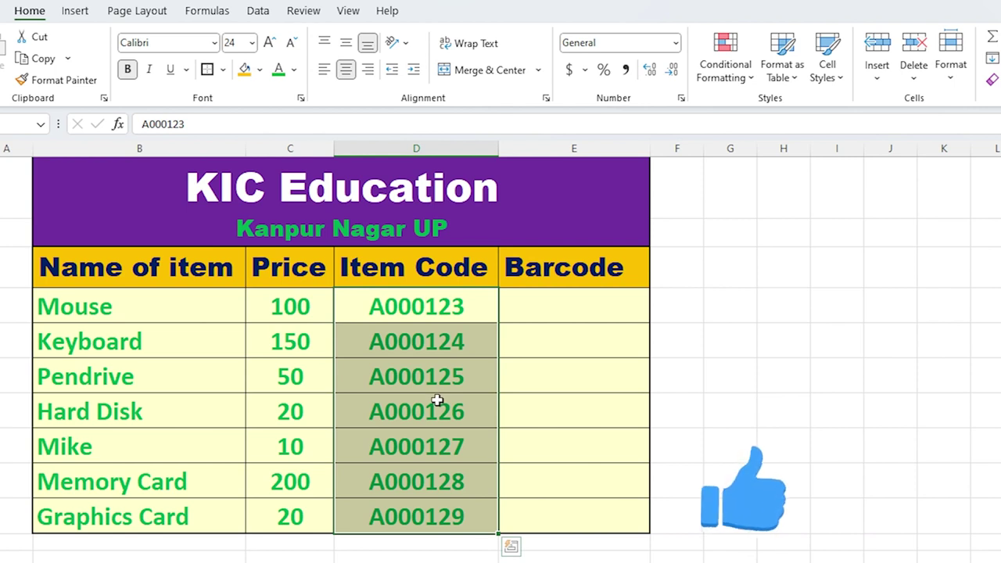
# Step: Apply the Text number format to the selected item codes via Format Cells
pyautogui.hotkey('ctrl', '1')
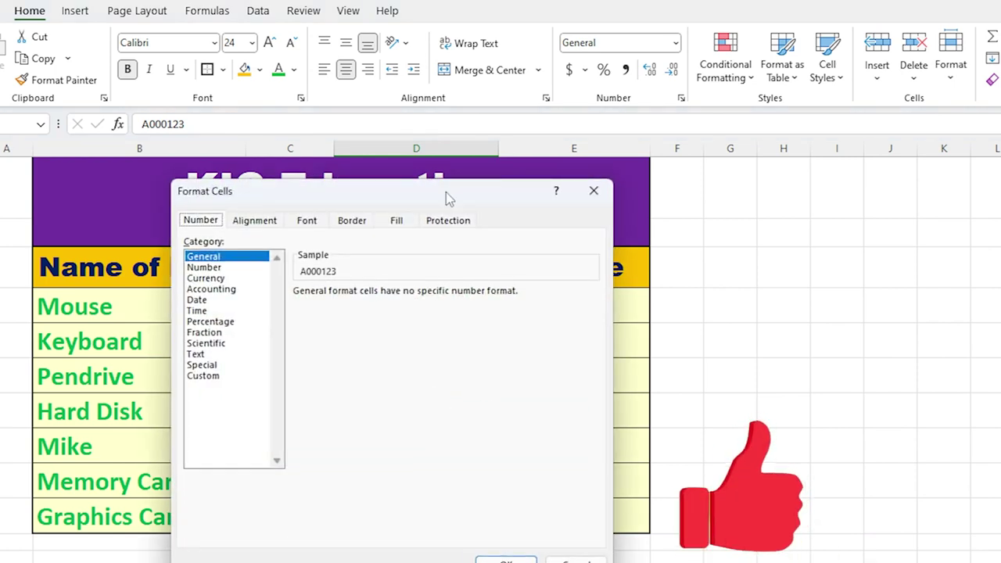
pyautogui.moveTo(446, 189); pyautogui.dragTo(863, 189)
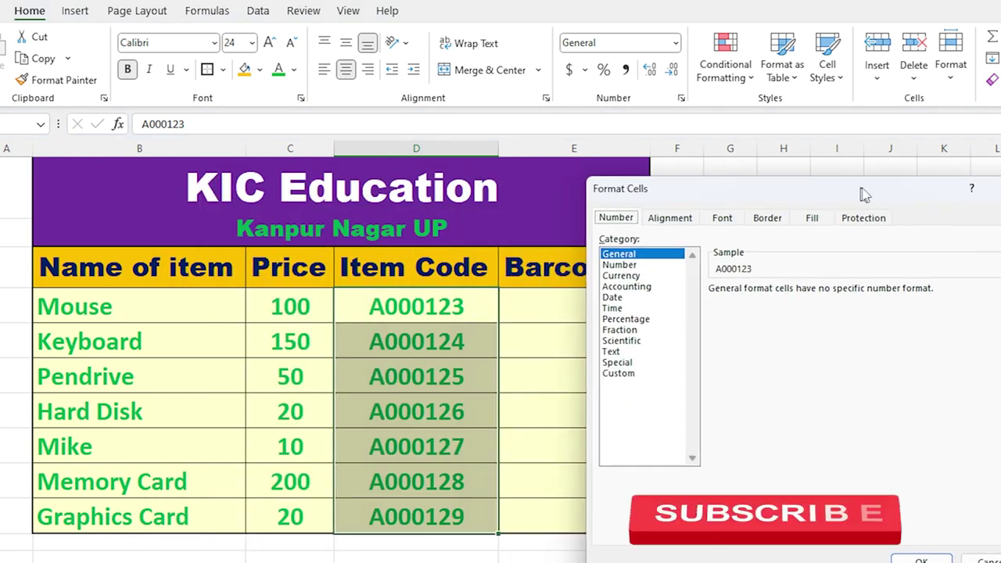
pyautogui.click(612, 351)
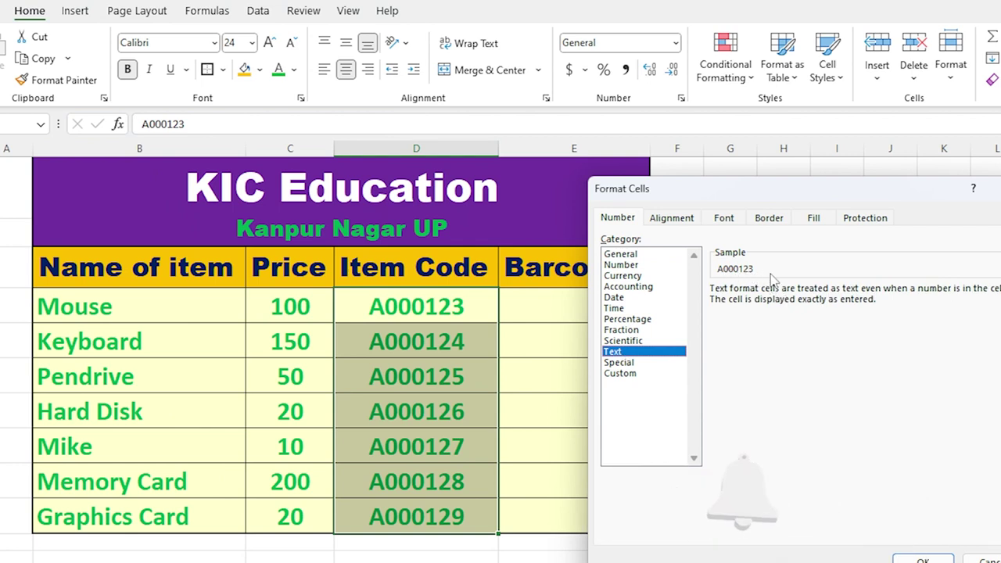
pyautogui.click(922, 560)
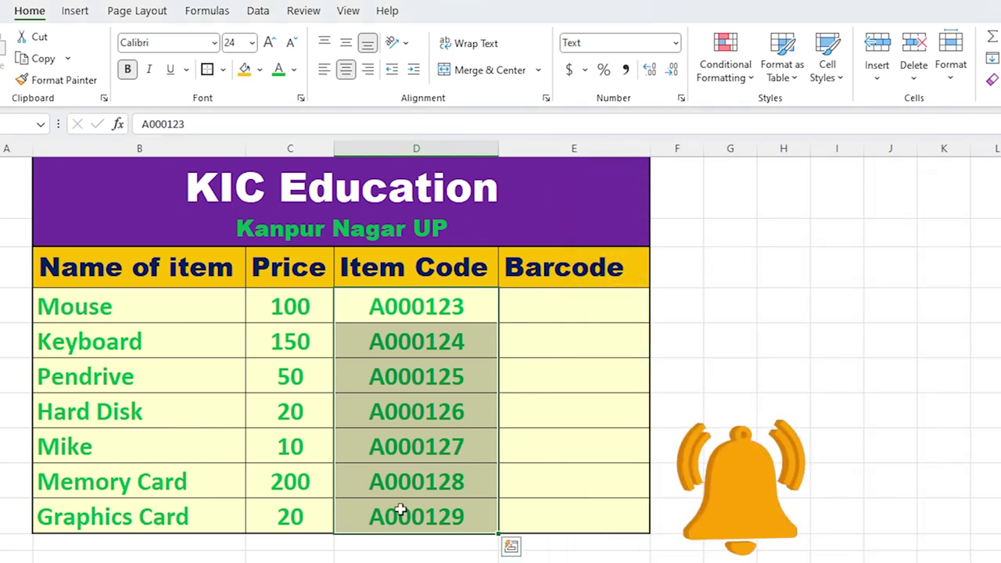
pyautogui.click(834, 384)
# Step: Verify the item code is now Text by comparing it with the price and name cells
pyautogui.click(440, 315)
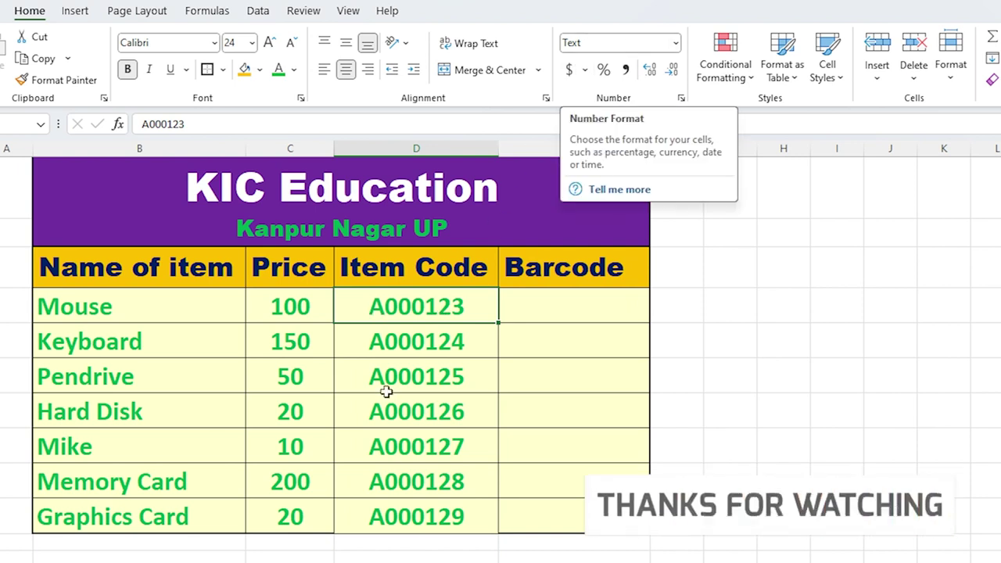
pyautogui.click(289, 312)
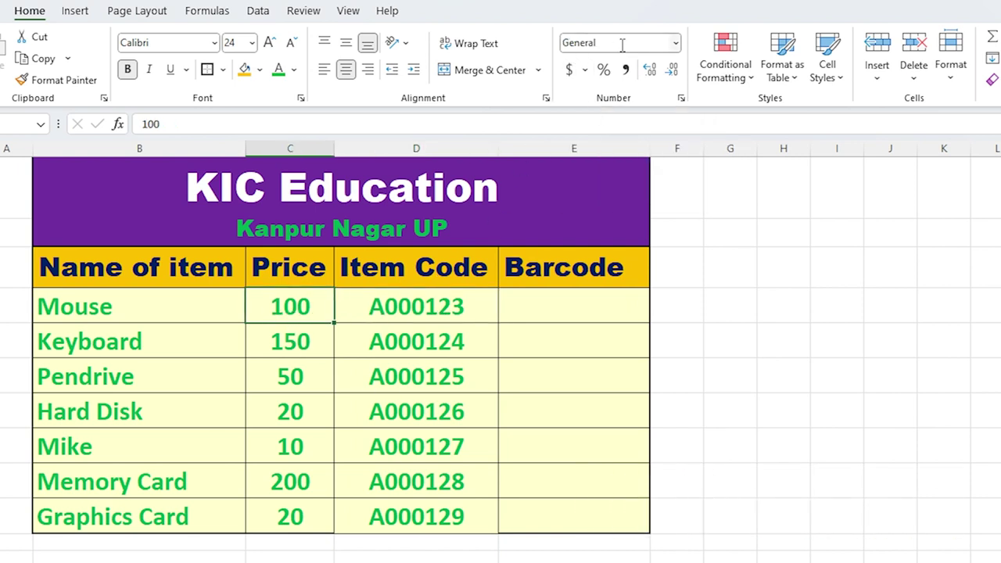
pyautogui.click(137, 308)
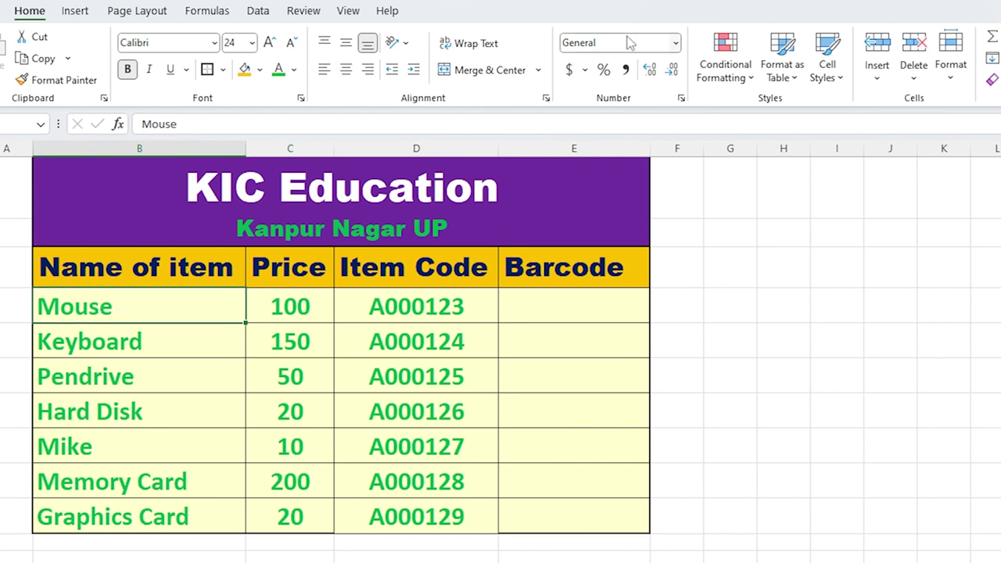
pyautogui.click(420, 307)
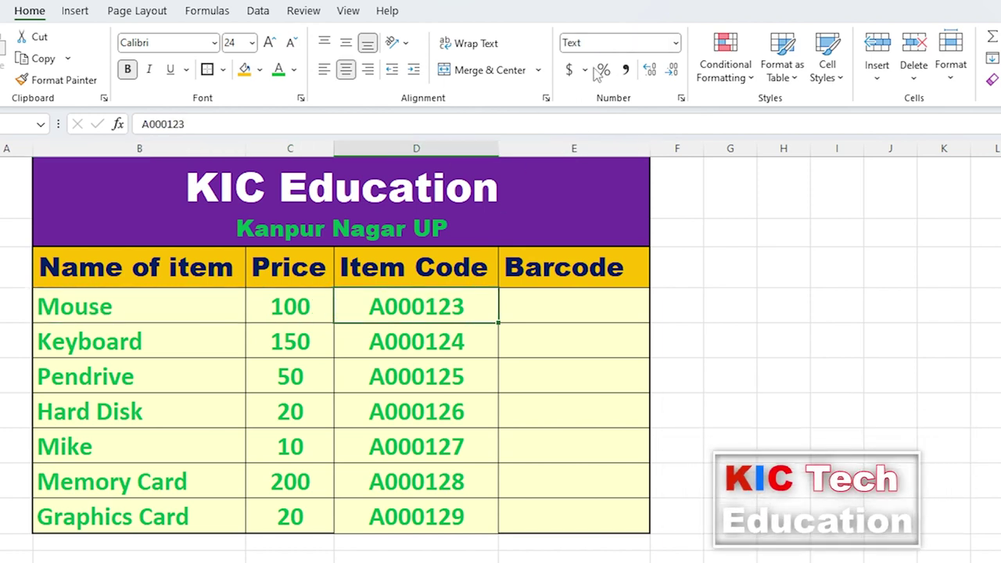
pyautogui.click(589, 313)
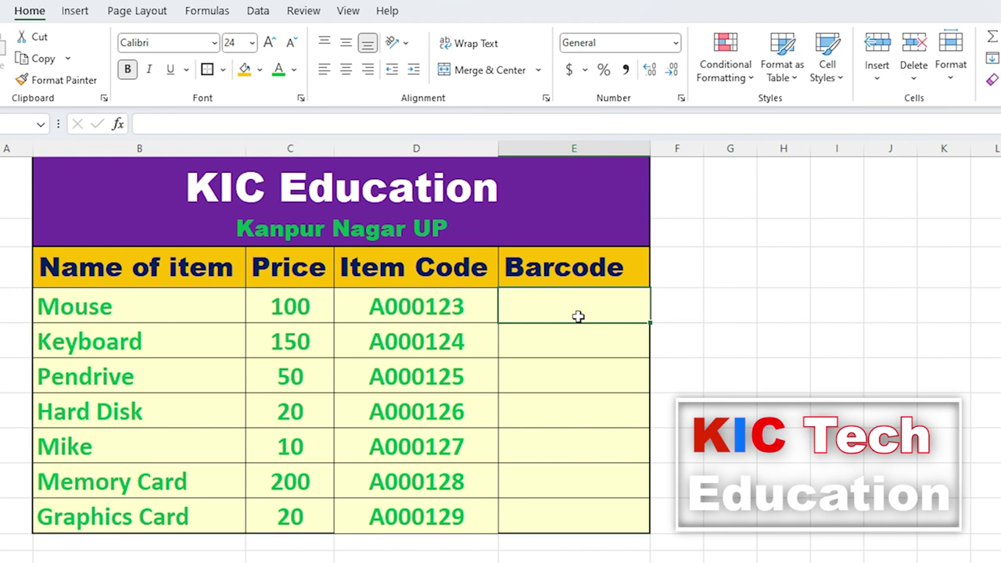
# Step: Enter the formula ="("&D4&")" in E4 so it displays (A000123)
pyautogui.write('="(')
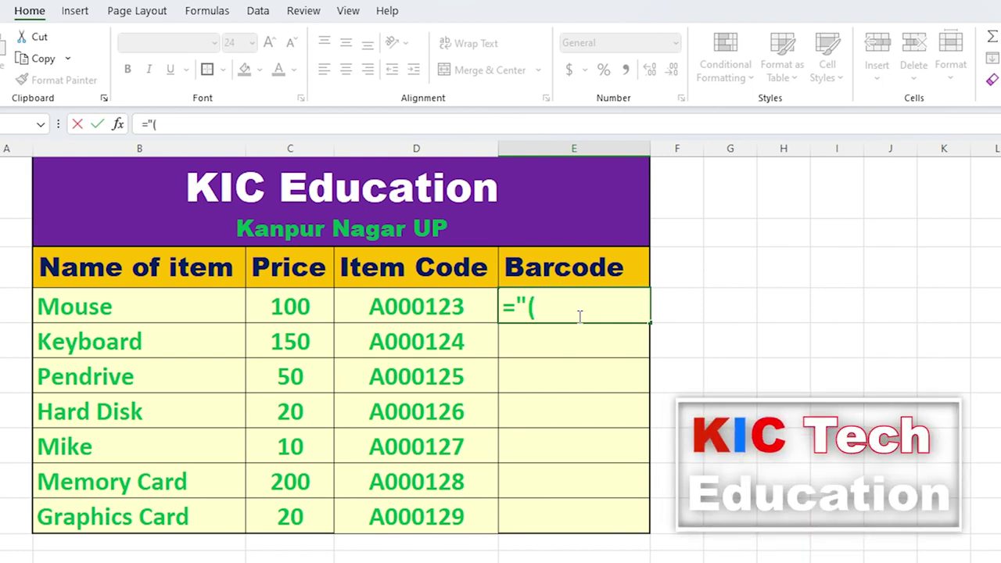
pyautogui.write('"&')
pyautogui.click(404, 308)
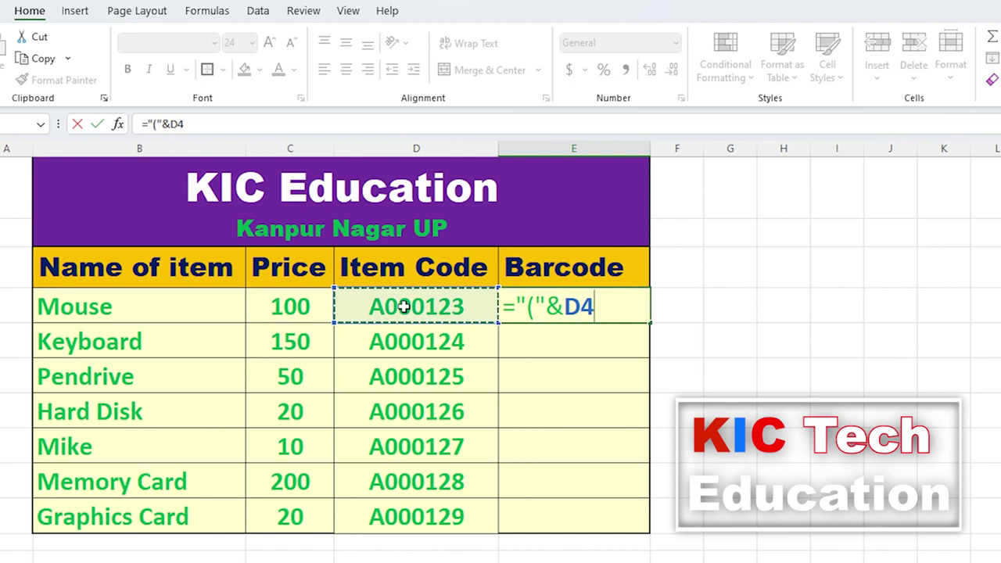
pyautogui.write('&')
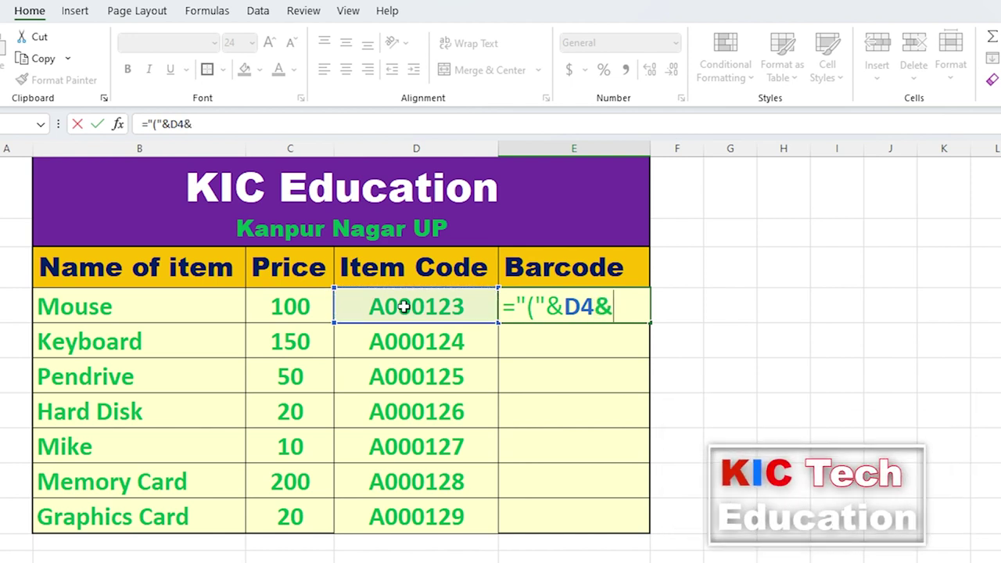
pyautogui.write('")')
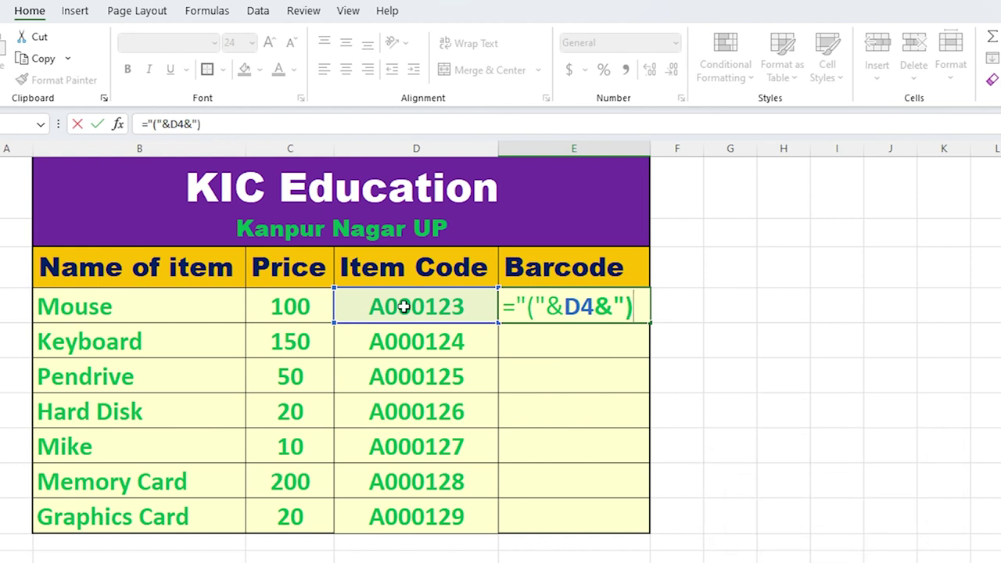
pyautogui.write('"')
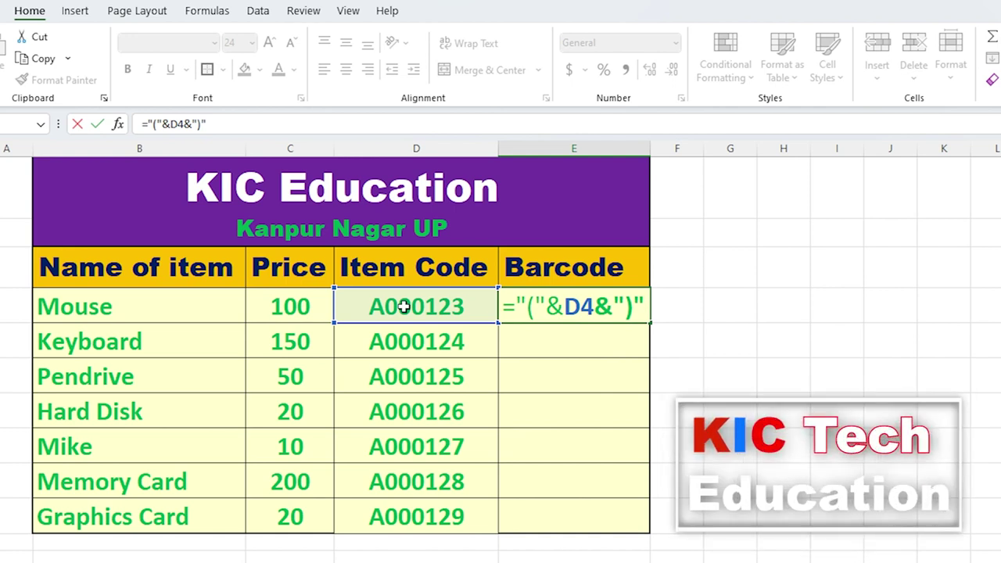
pyautogui.press('Return')
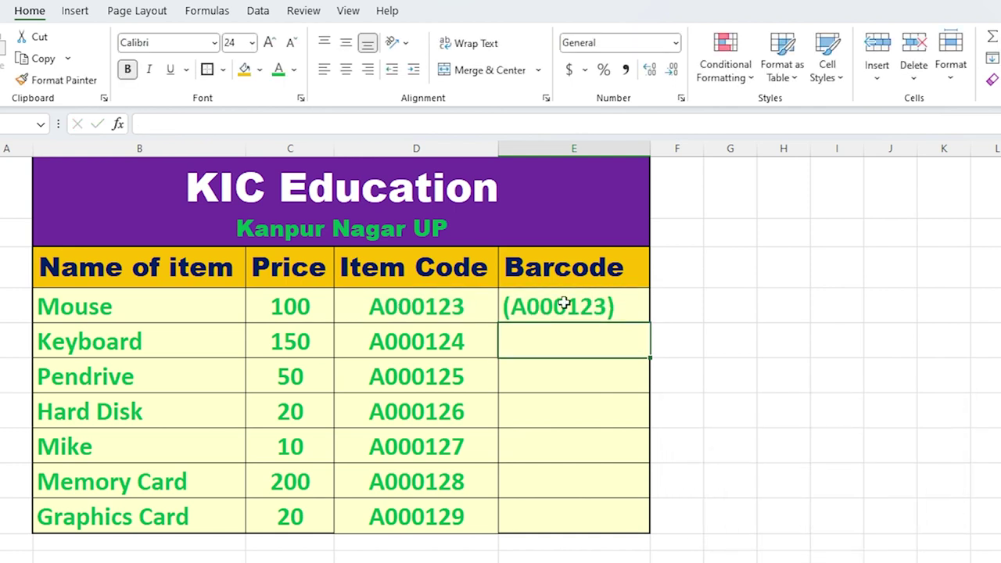
pyautogui.click(583, 305)
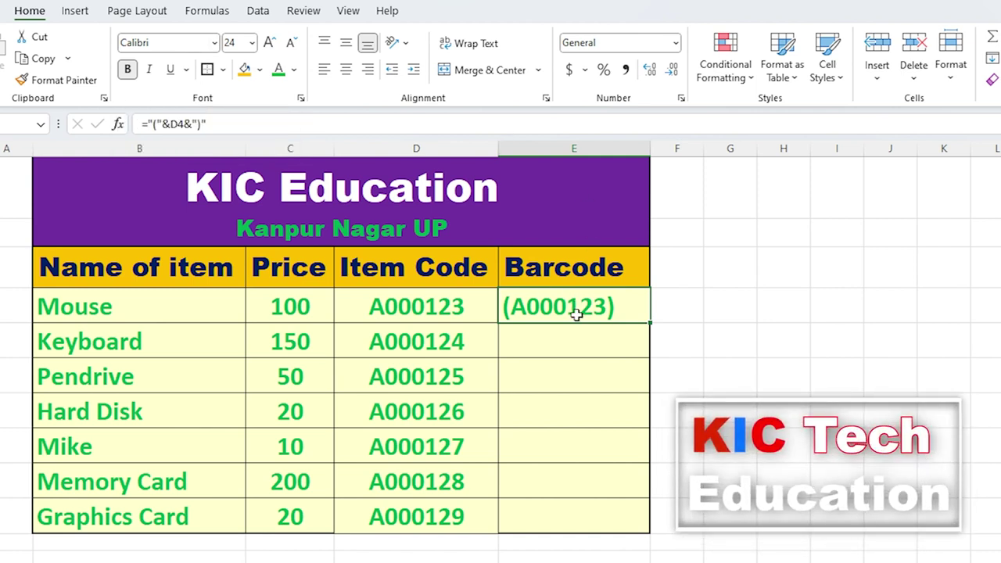
# Step: Fill the E4 formula down through E10 with Ctrl+D, showing (A000123) to (A000129)
pyautogui.moveTo(577, 314); pyautogui.dragTo(581, 516)
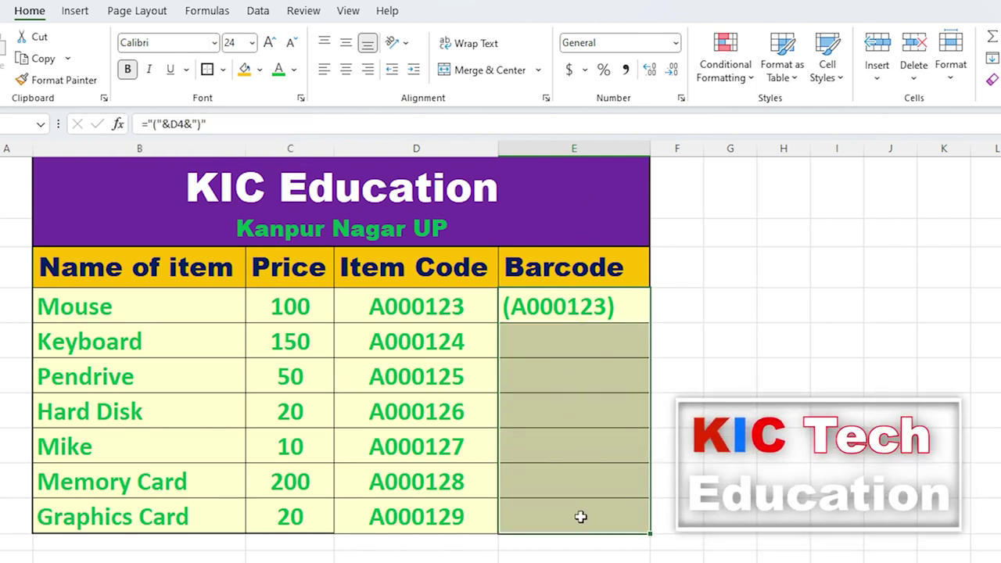
pyautogui.hotkey('ctrl', 'd')
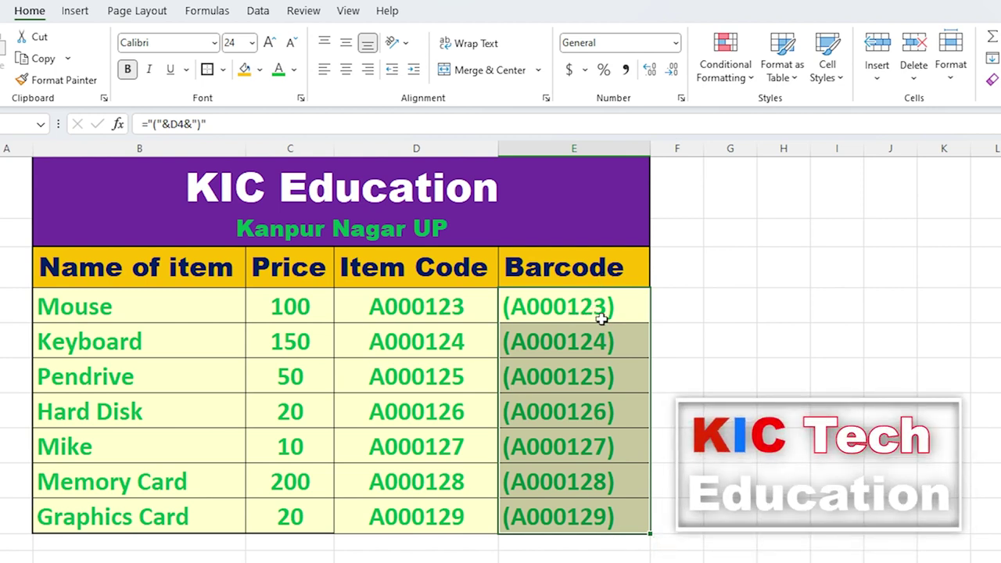
pyautogui.click(682, 314)
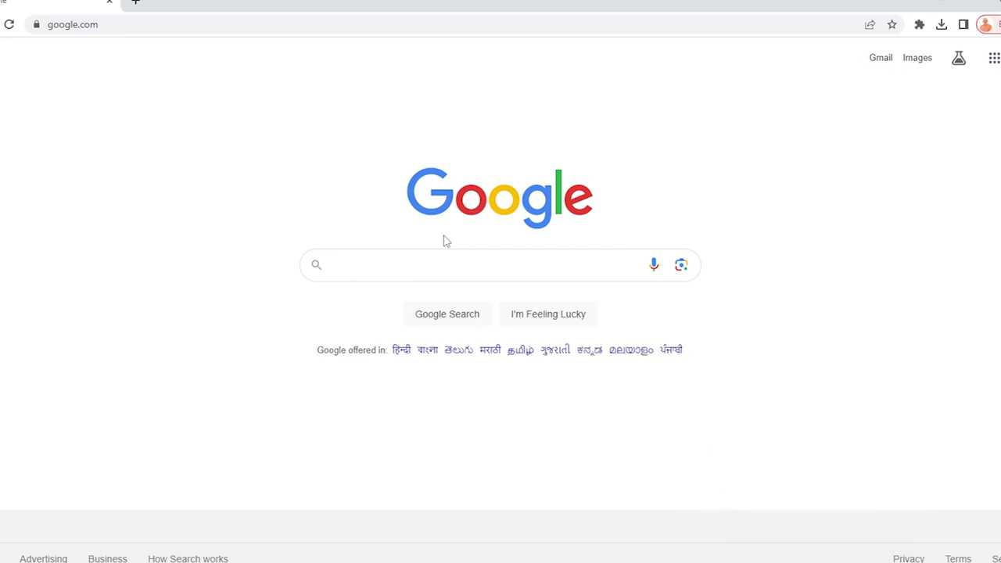
# Step: Search Google for IDAUTOMATIONHC39M and browse the results to the Fonts4Free download page
pyautogui.click(364, 265)
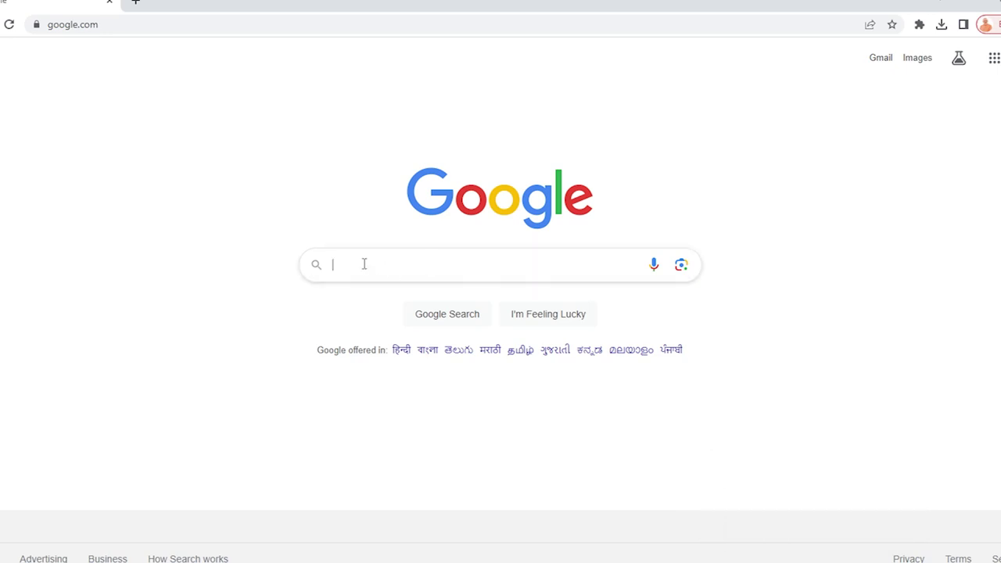
pyautogui.write('IDAUTOMATIONHC39M')
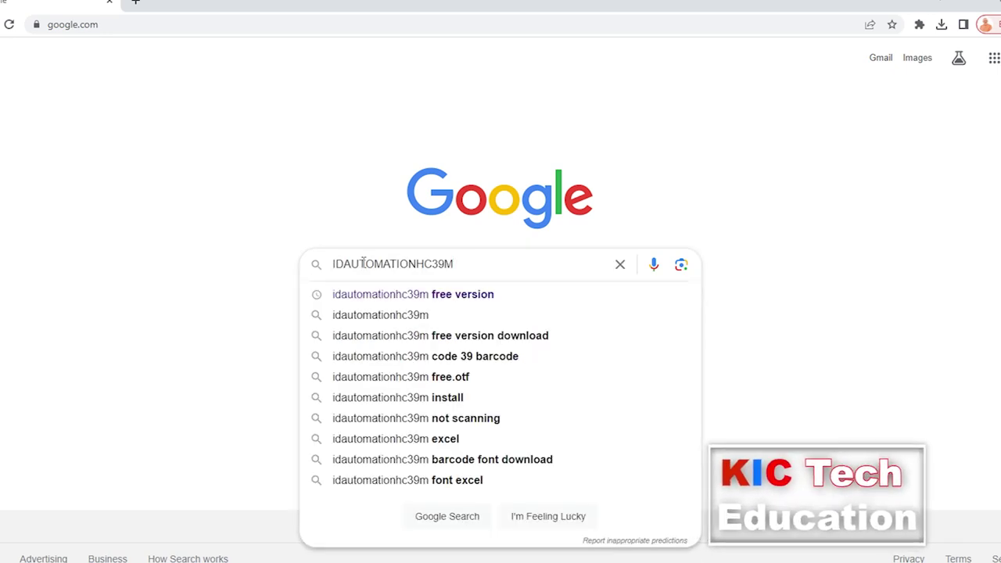
pyautogui.press('Return')
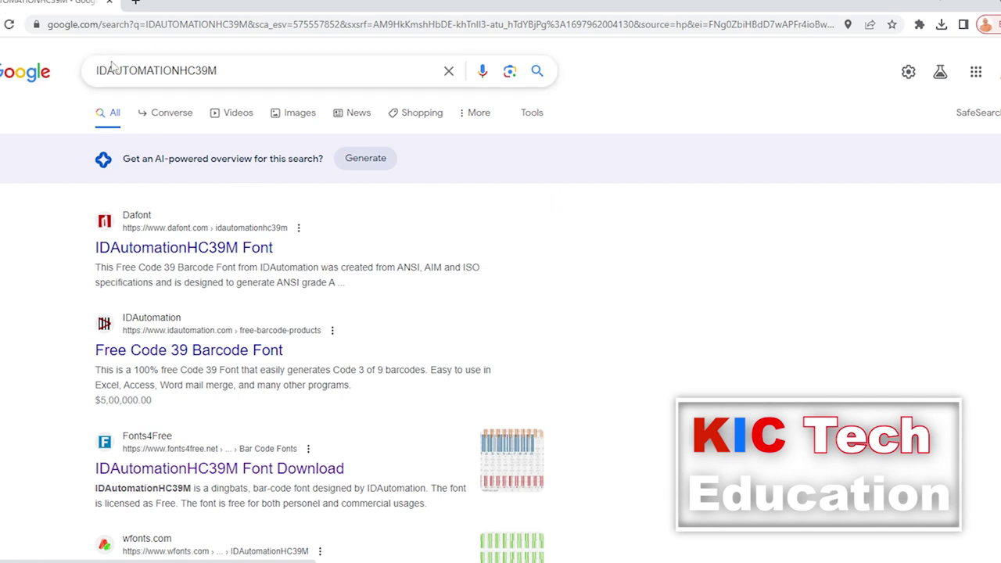
pyautogui.scroll(-2, 175, 216)
pyautogui.scroll(-3, 175, 287)
pyautogui.scroll(-4, 329, 344)
pyautogui.scroll(5, 320, 379)
pyautogui.scroll(4, 321, 367)
pyautogui.scroll(-4, 300, 309)
pyautogui.scroll(3, 129, 225)
pyautogui.scroll(-1, 141, 313)
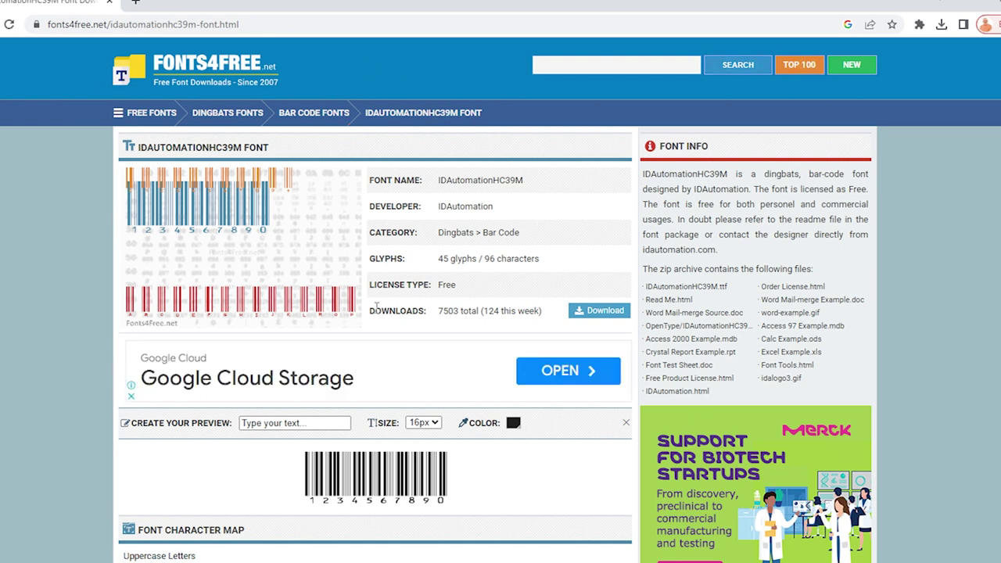
# Step: Download idautomationhc39m (2).zip from Fonts4Free and show it in the Downloads folder
pyautogui.click(600, 312)
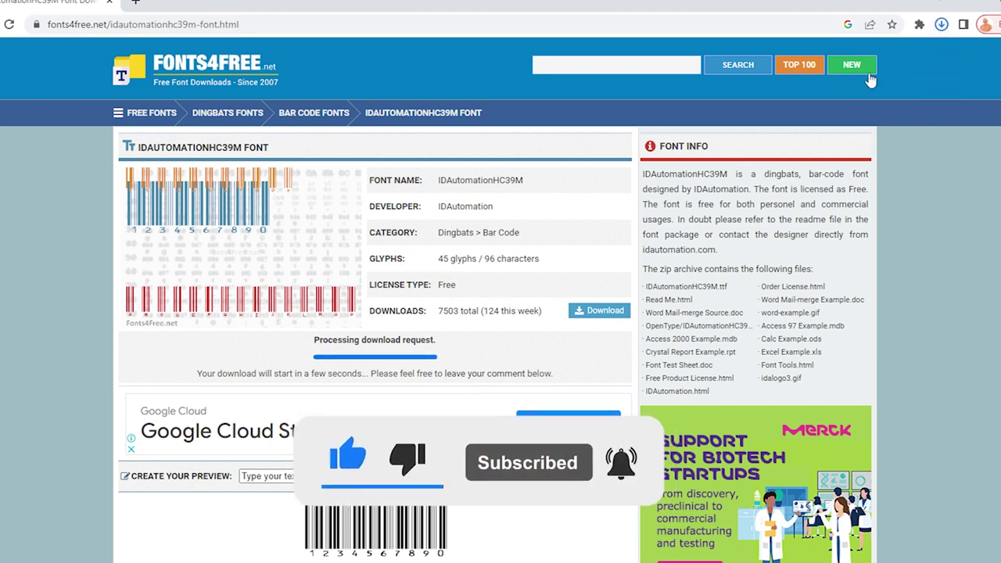
pyautogui.click(942, 24)
pyautogui.click(942, 24)
pyautogui.click(900, 84)
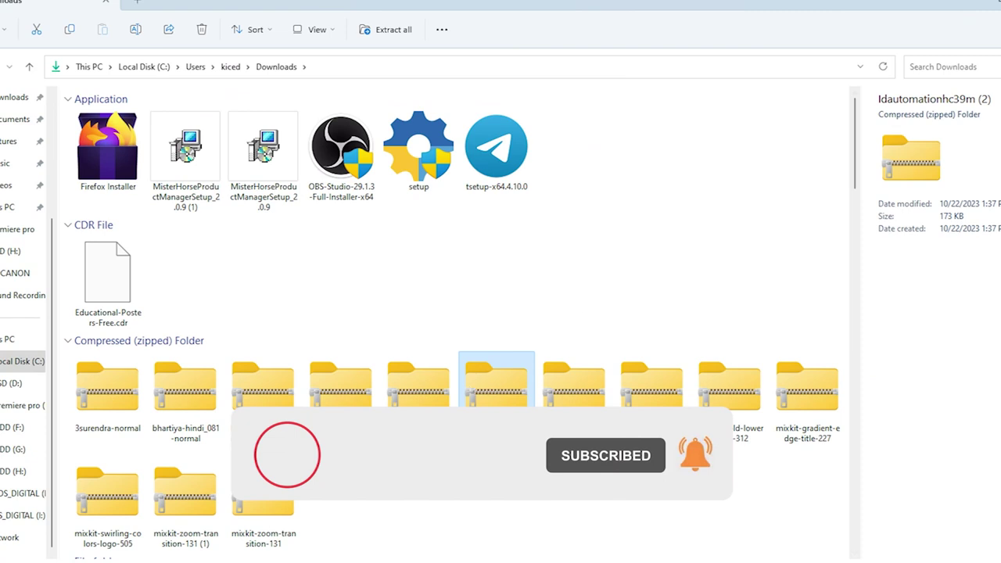
# Step: Extract all files from Idautomationhc39m (2).zip into its own folder
pyautogui.rightClick(497, 400)
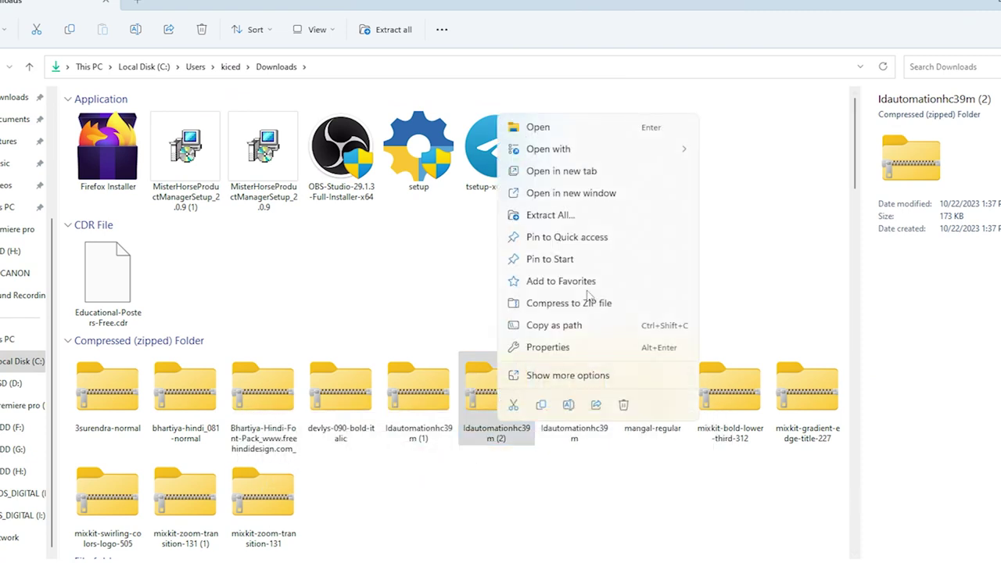
pyautogui.click(567, 219)
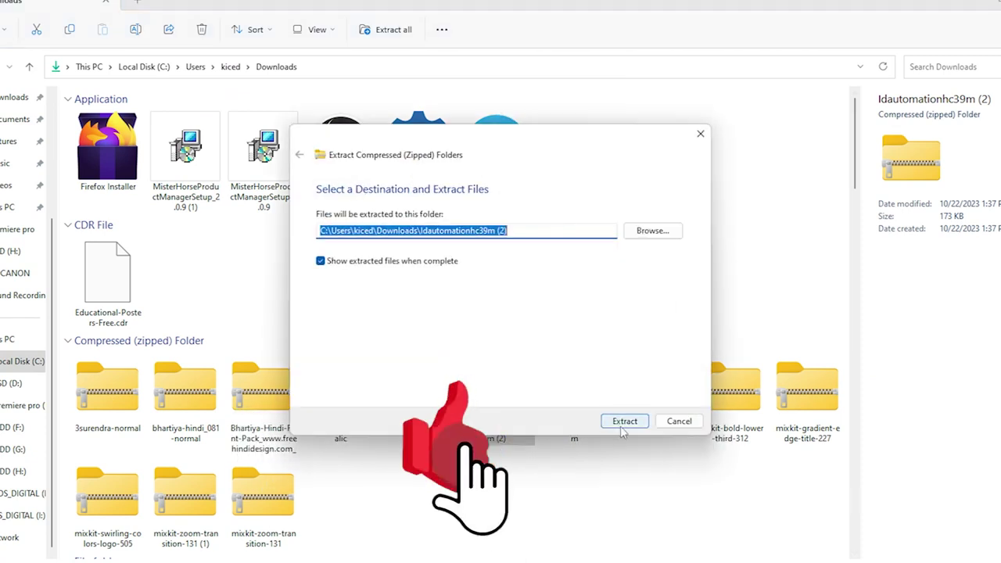
pyautogui.click(624, 421)
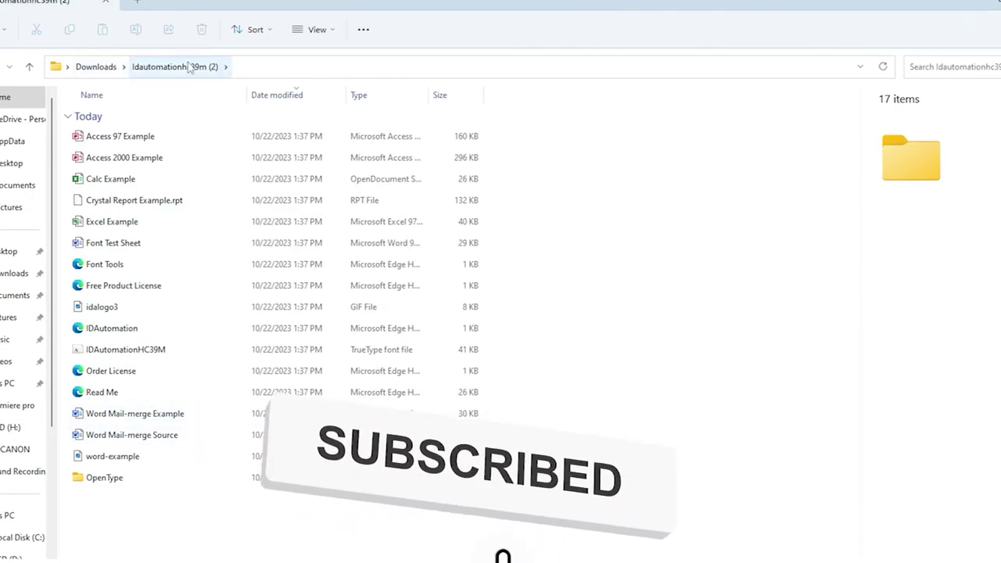
# Step: Install IDAutomationHC39M_FREE from the OpenType folder, replacing the existing font
pyautogui.doubleClick(117, 478)
pyautogui.click(95, 136)
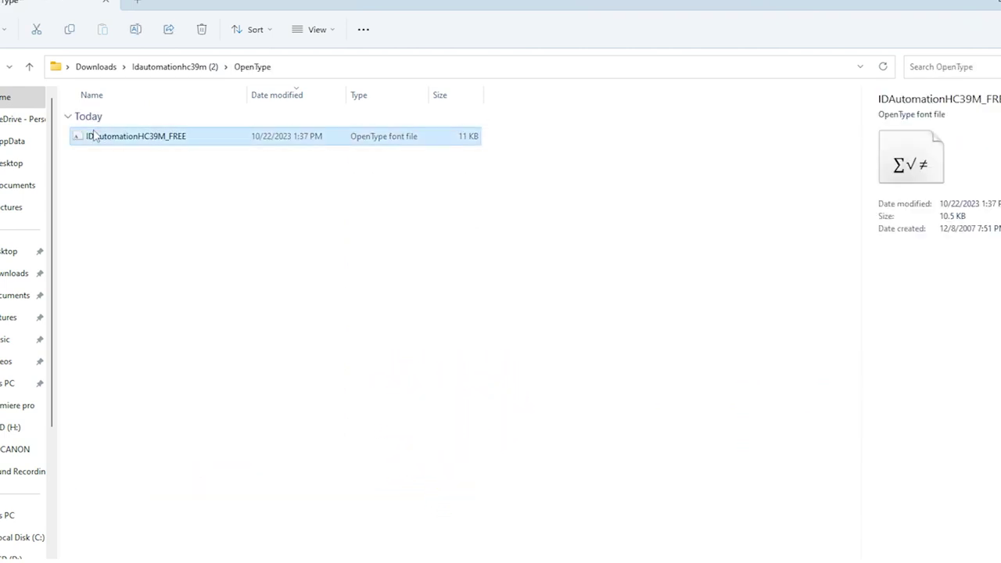
pyautogui.rightClick(92, 135)
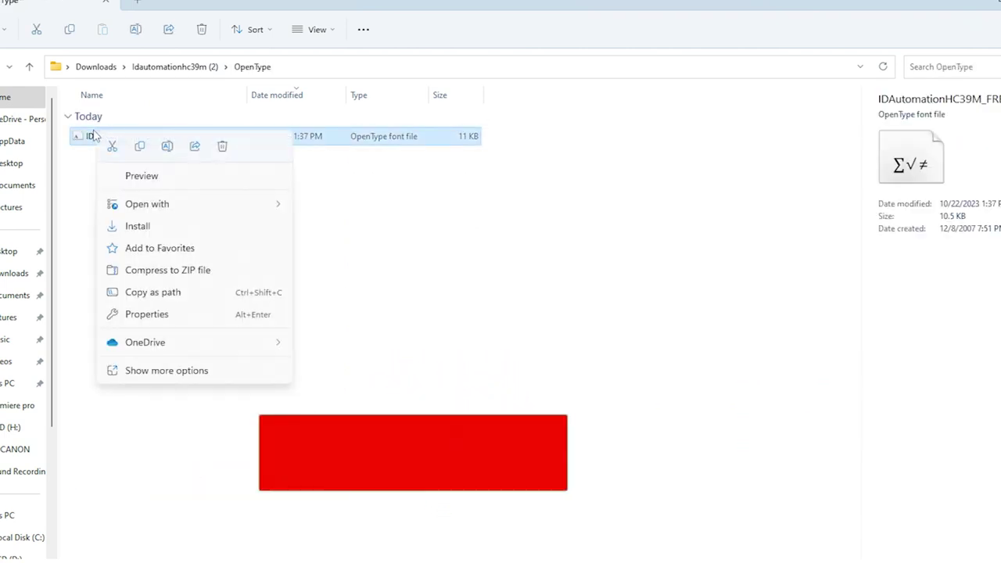
pyautogui.click(137, 226)
pyautogui.click(524, 308)
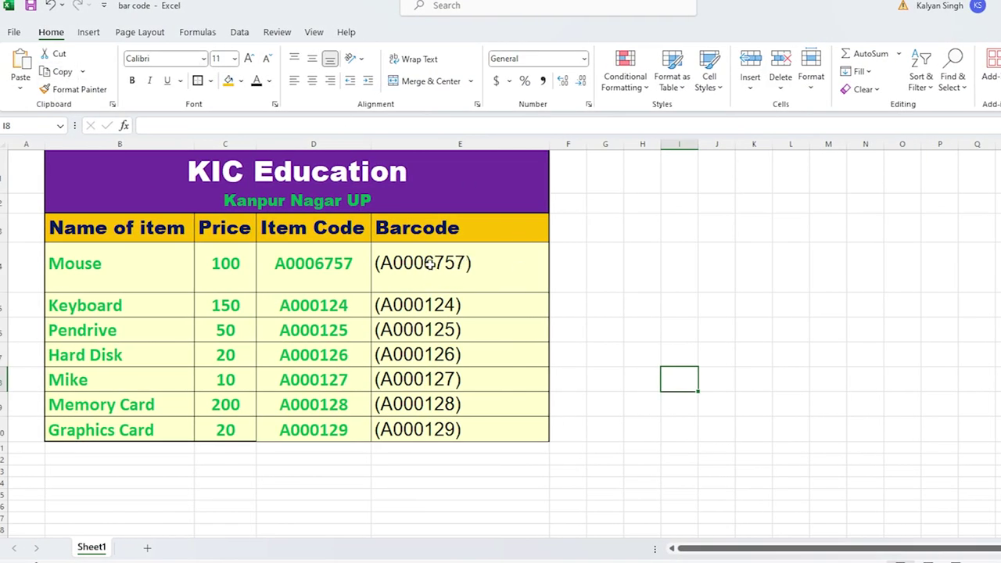
# Step: Set Barcode cells E4:E10 to the IDAutomationHC39M font so they render as barcodes
pyautogui.moveTo(429, 263); pyautogui.dragTo(420, 429)
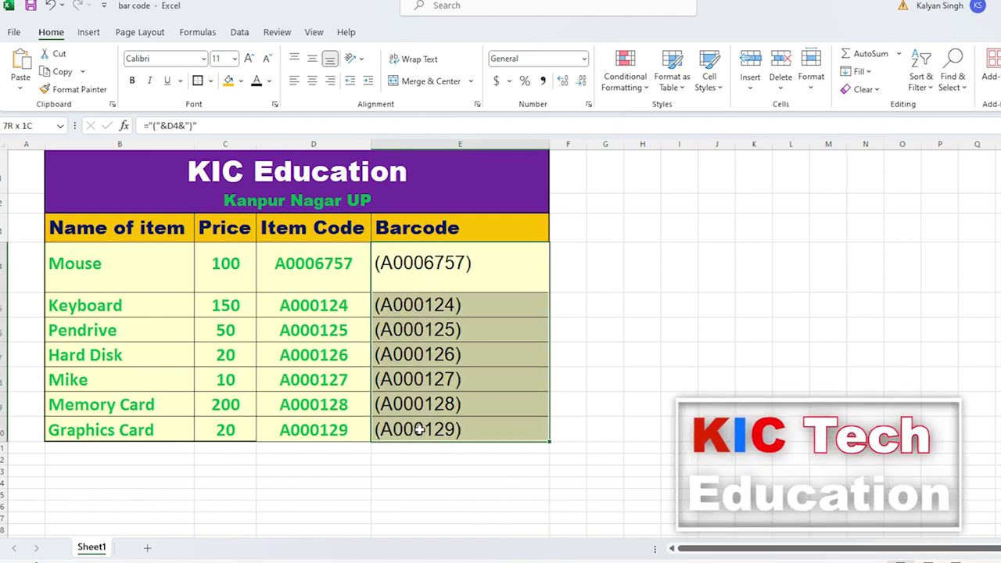
pyautogui.click(154, 58)
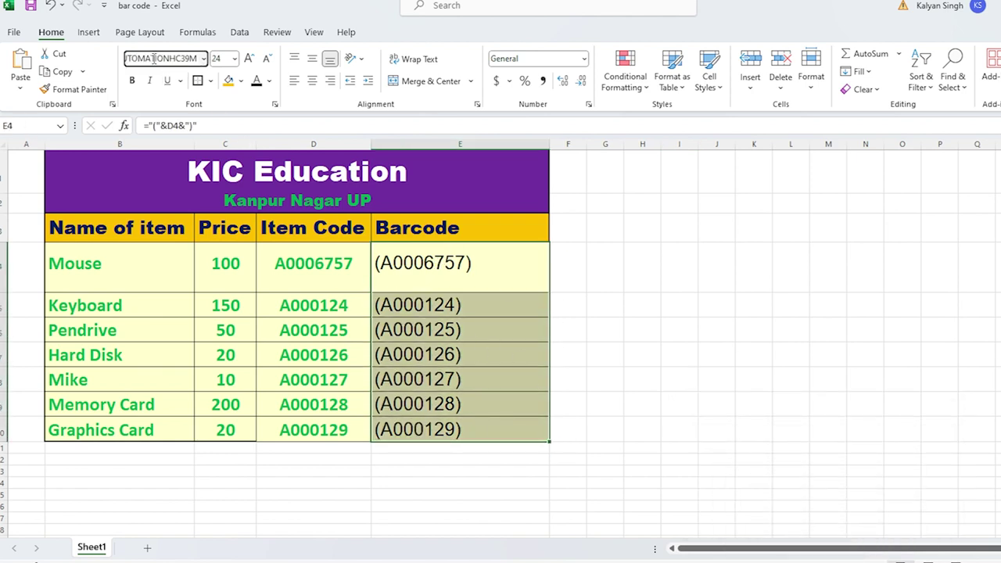
pyautogui.press('Return')
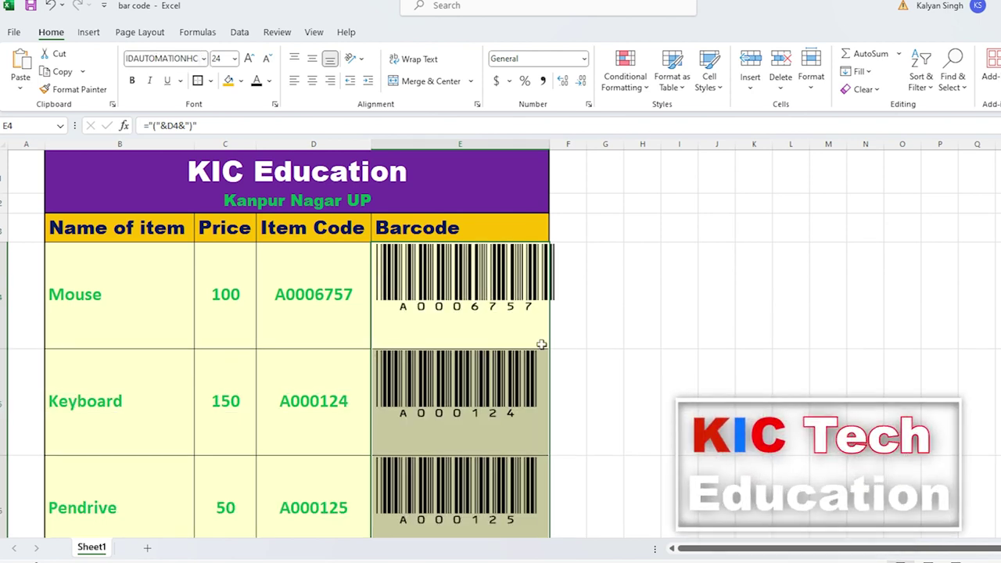
pyautogui.click(617, 334)
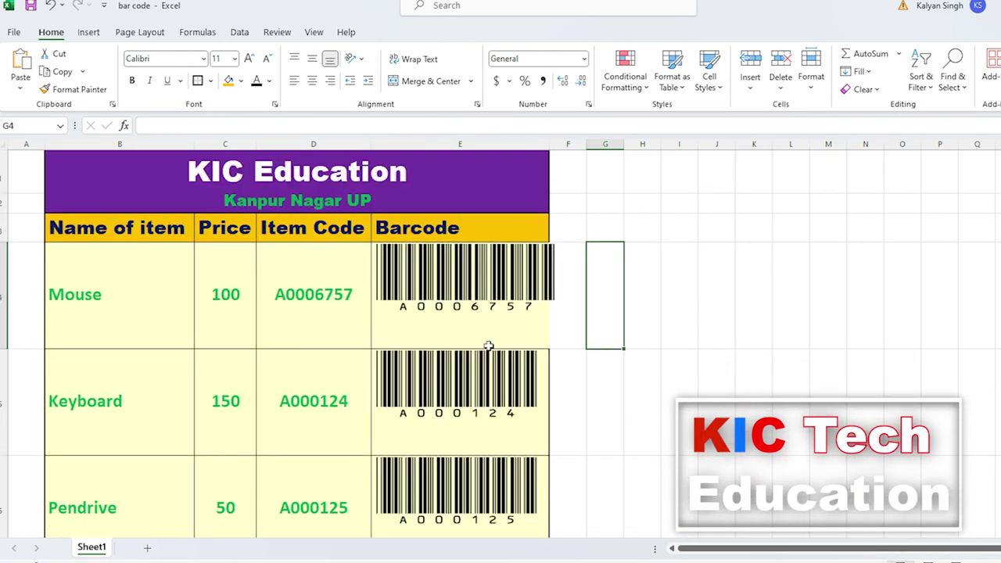